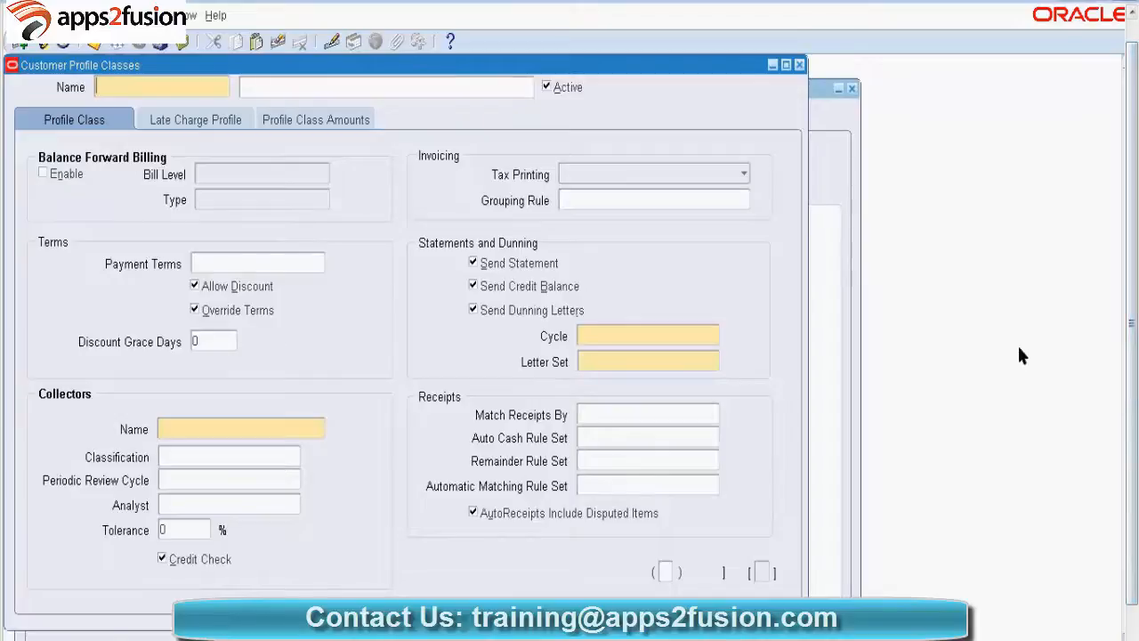
- Query all customer profile classes and move through the records to BFB - Account Summary
key("ctrl+F11")
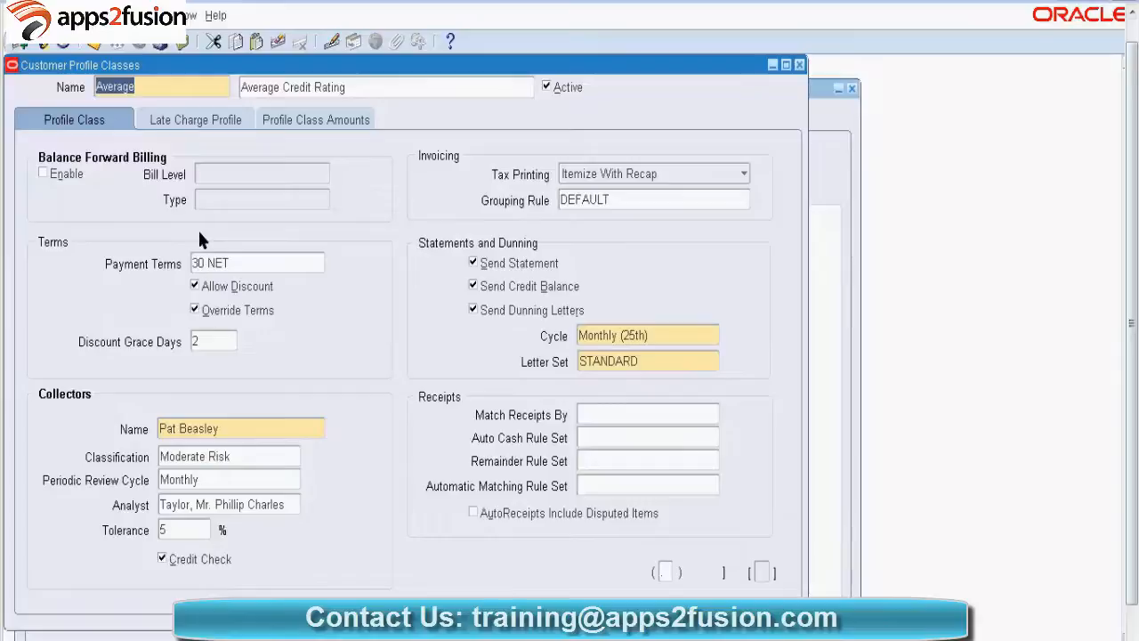
key("Down")
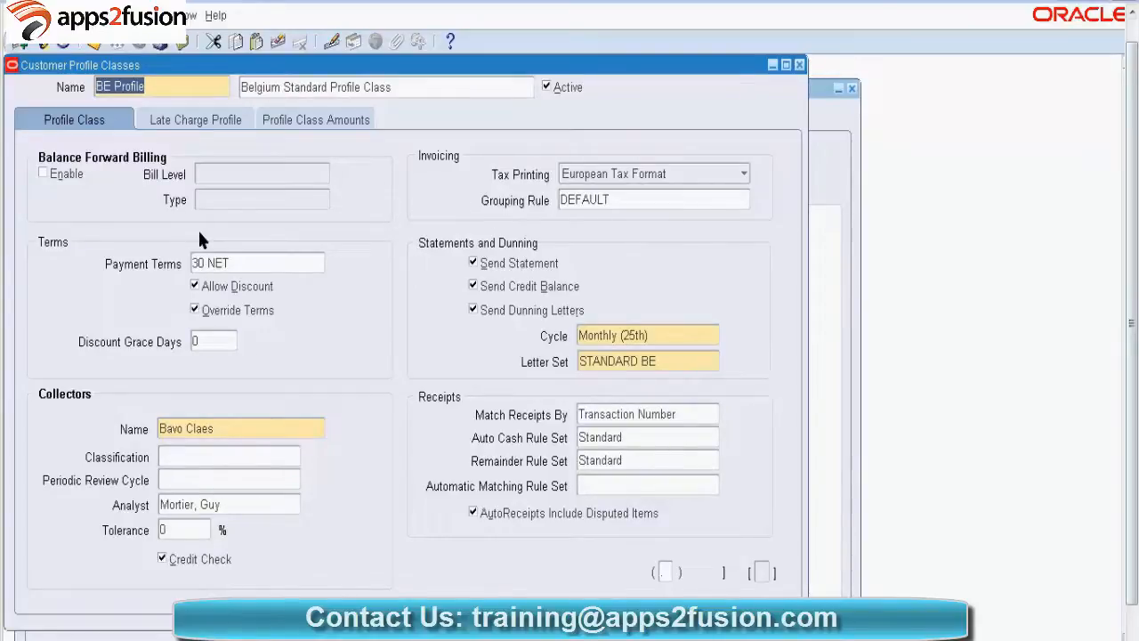
key("Down")
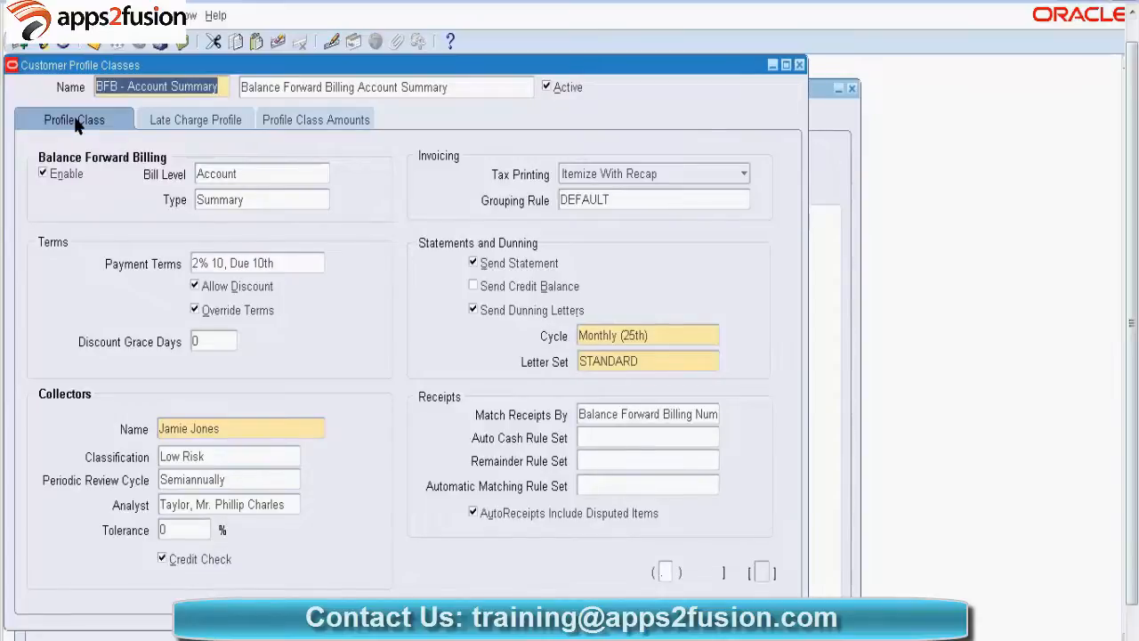
- Save the BFB - Account Summary profile class with the Do Not Update Existing Profiles option
left_click(76, 122)
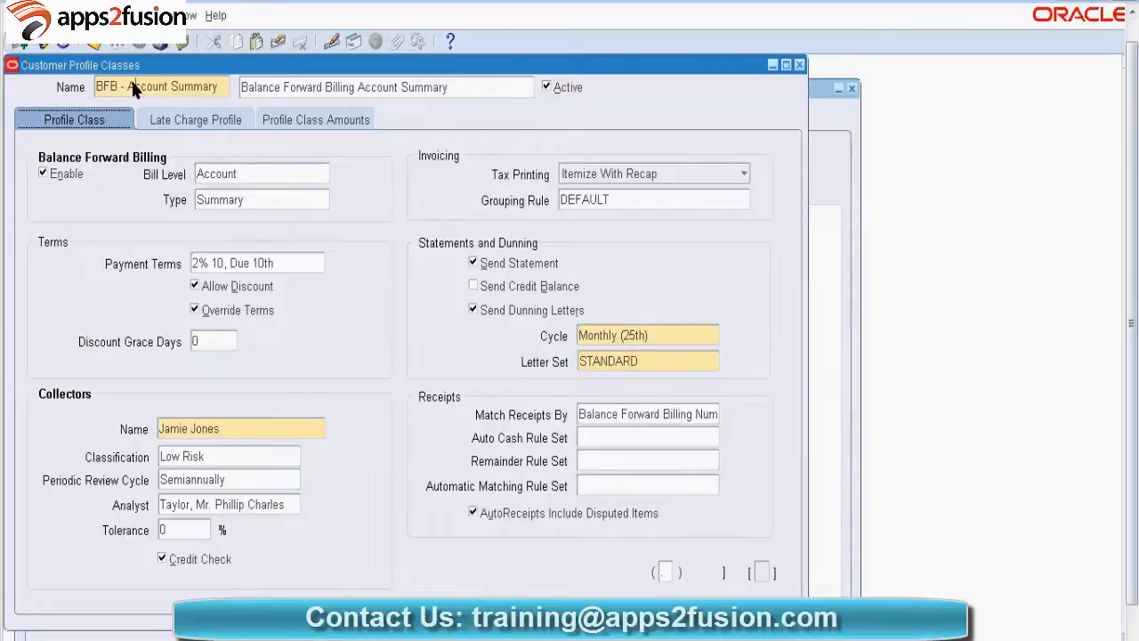
key("Down")
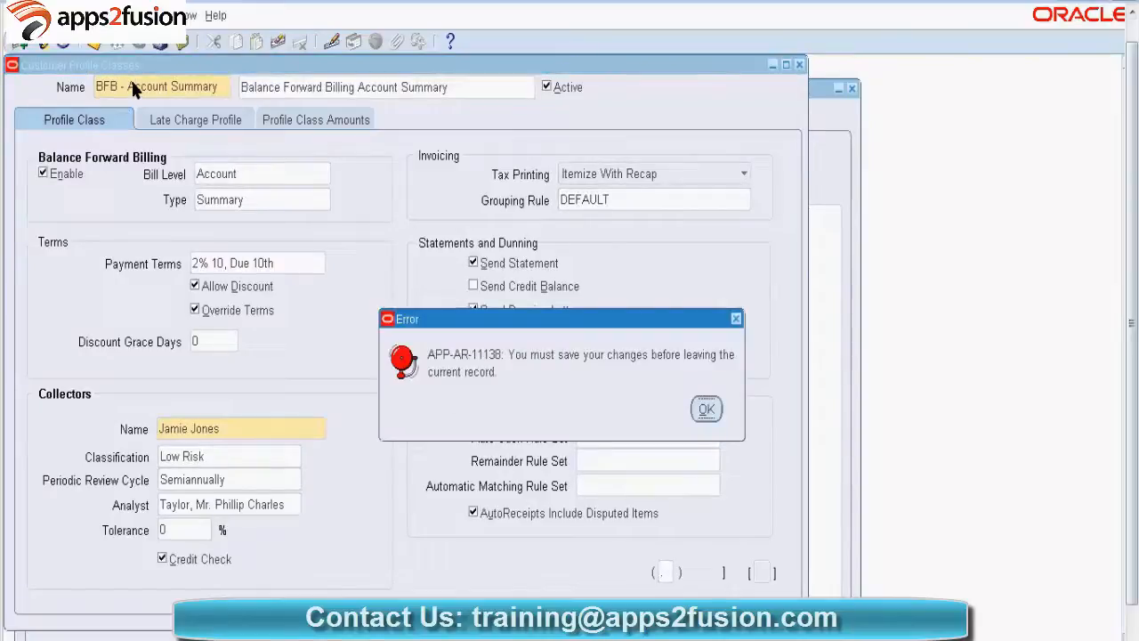
key("Return")
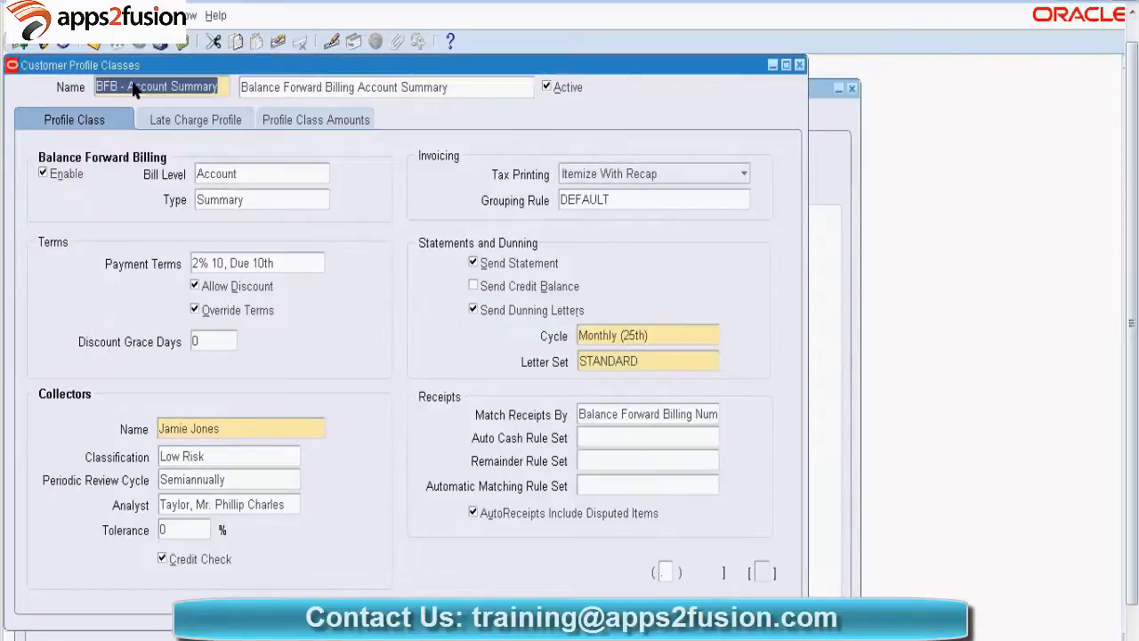
key("ctrl+s")
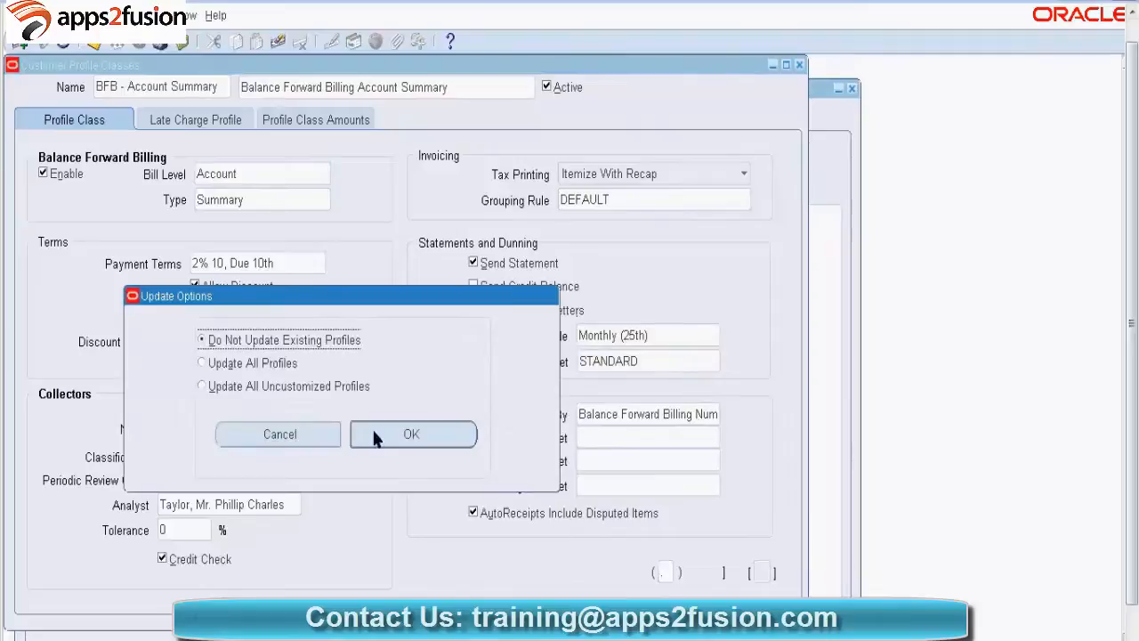
left_click(374, 437)
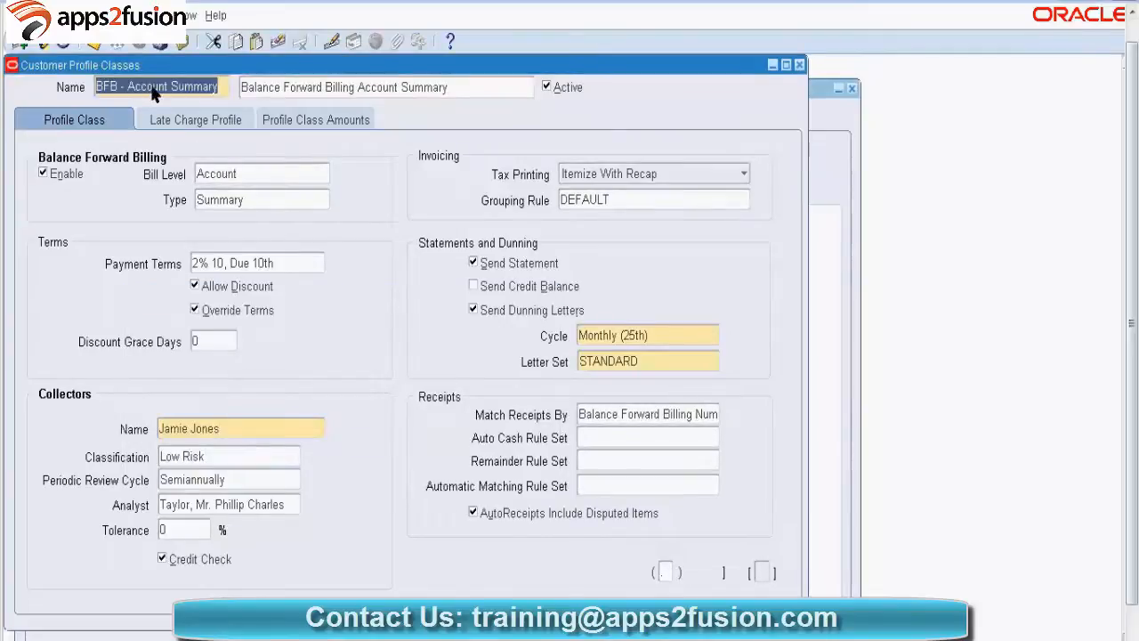
- Compare the BE Profile record with BFB - Account Summary and examine the latter's Bill Level choices, including Site and Account
key("Up")
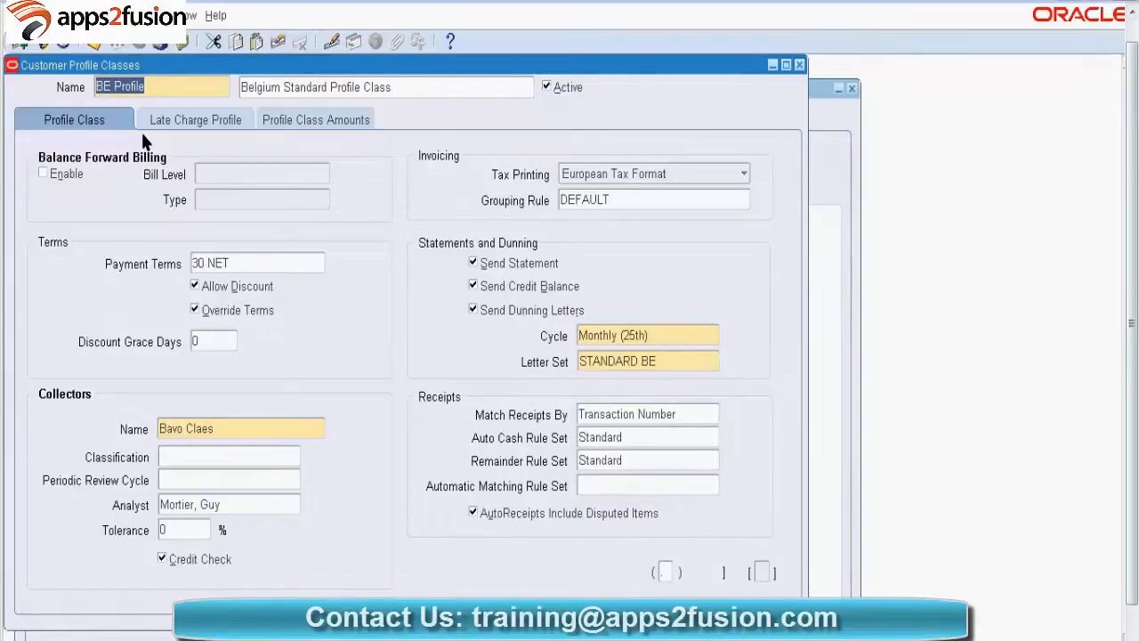
key("Down")
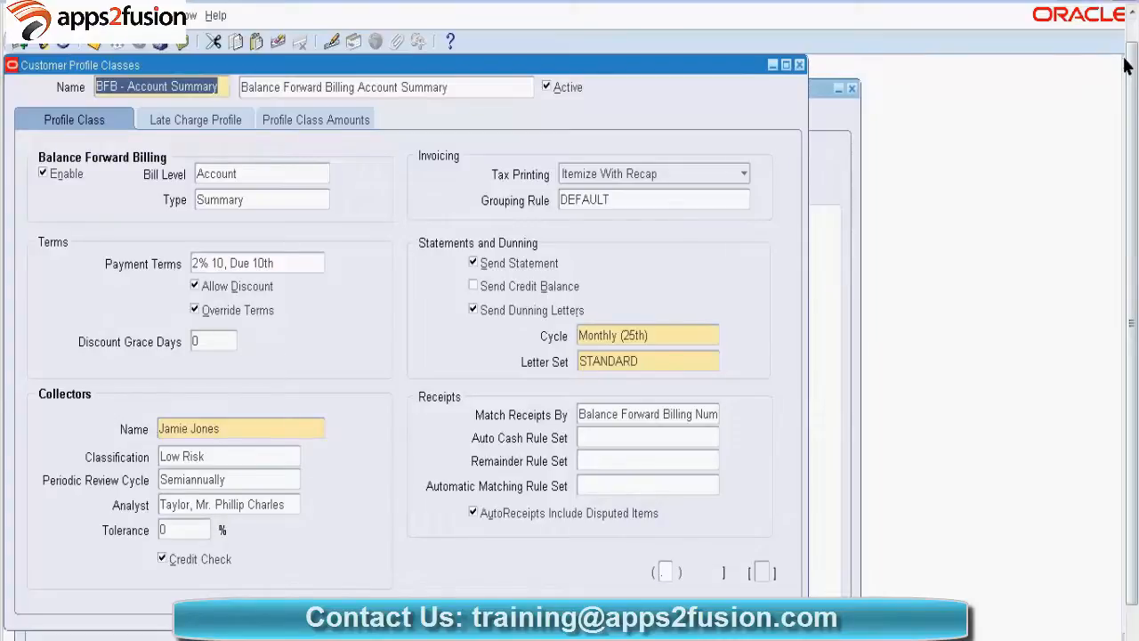
left_click(273, 175)
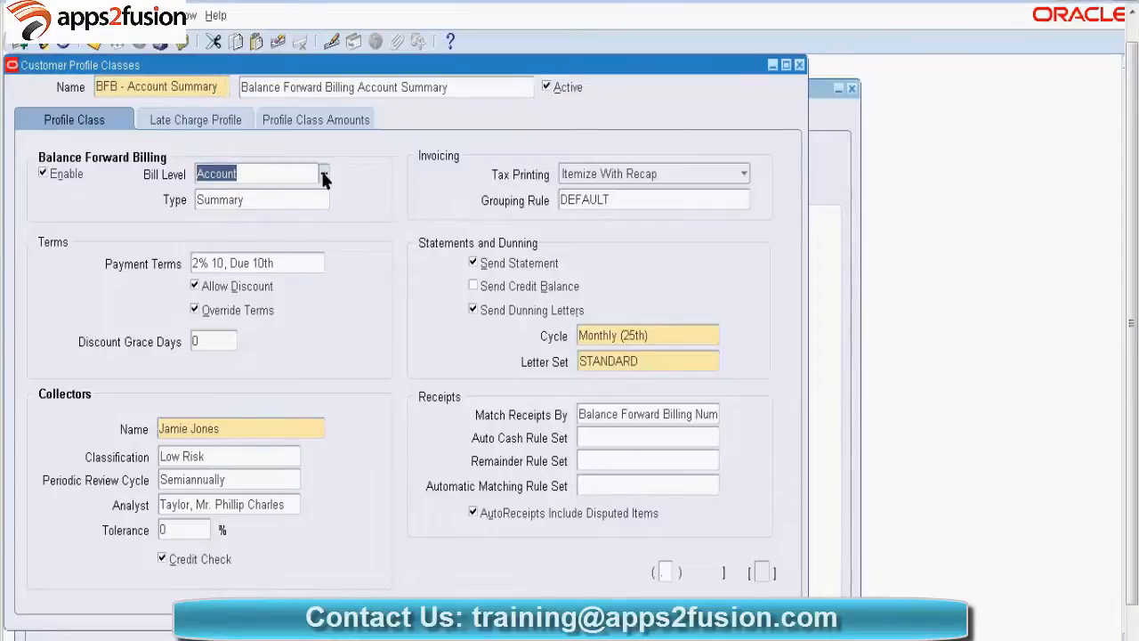
left_click(324, 175)
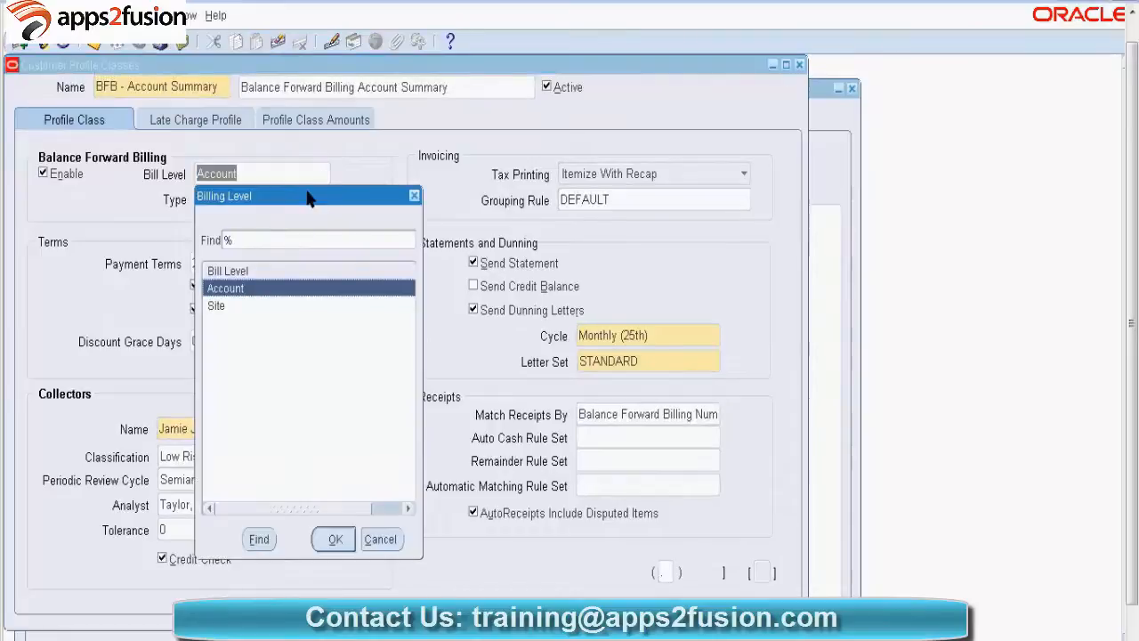
left_click_drag(309, 198, 363, 181)
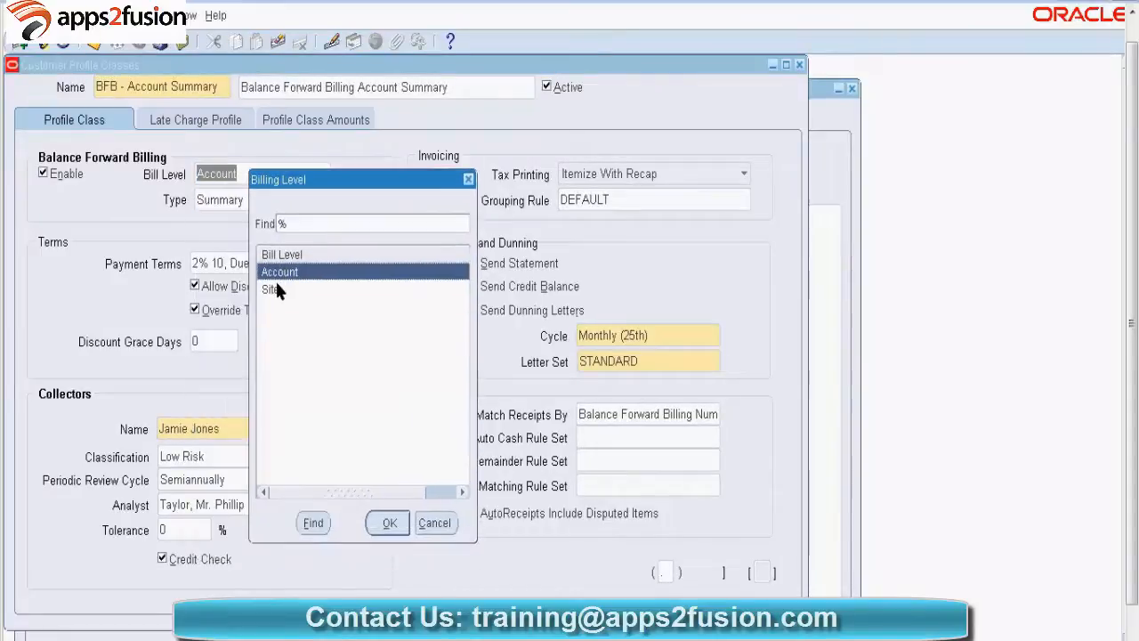
left_click(276, 287)
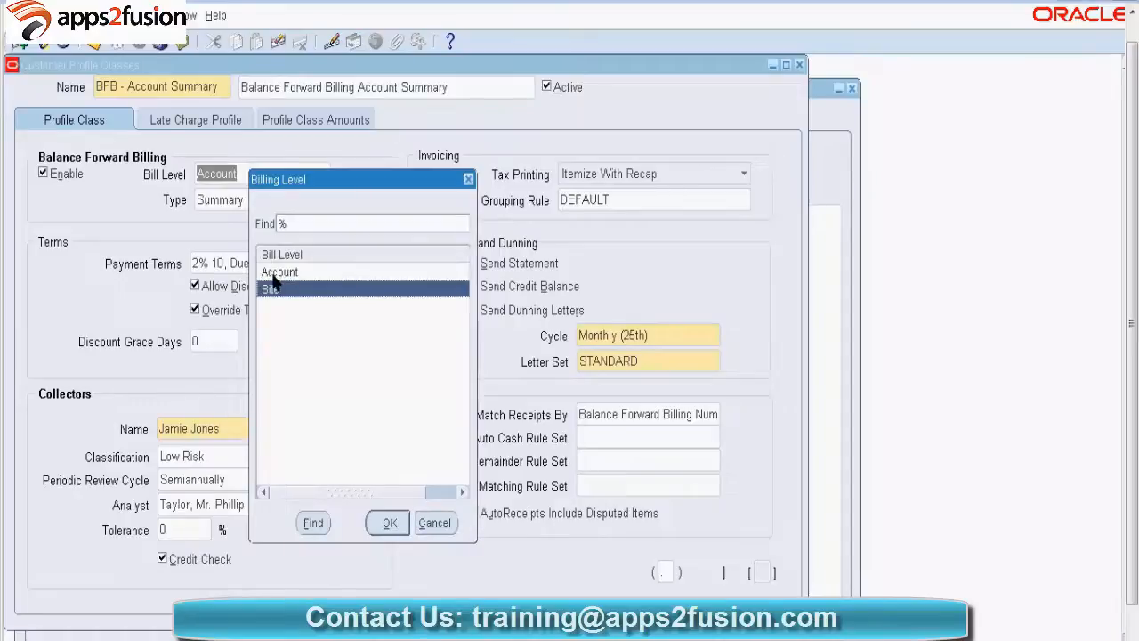
left_click(276, 272)
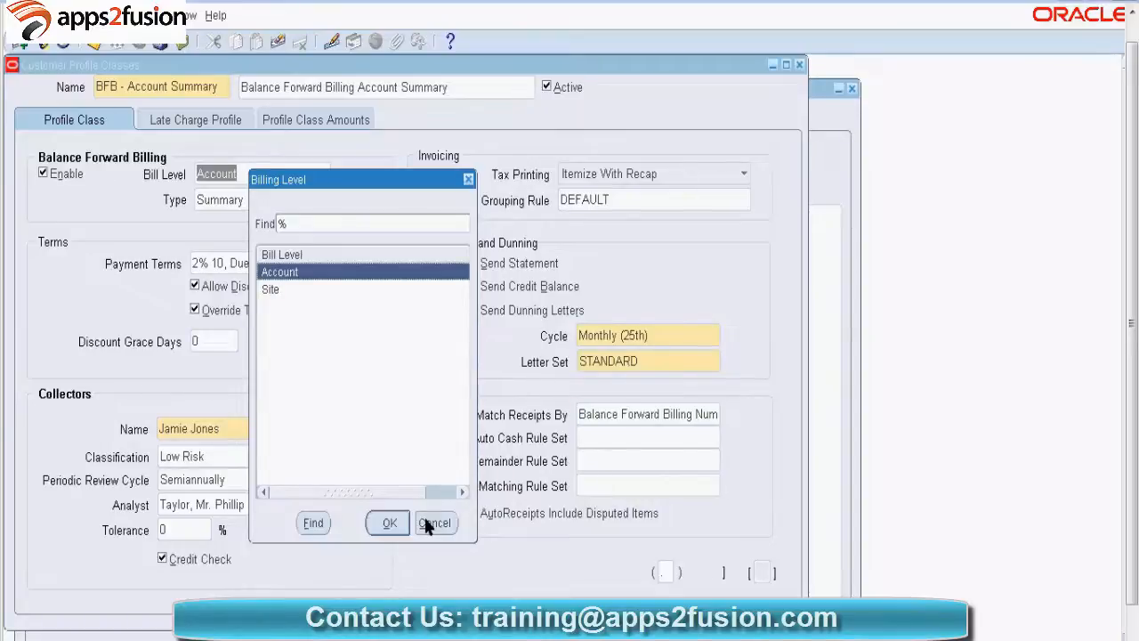
left_click(434, 523)
- Examine the available balance forward billing Type choices for BFB - Account Summary
left_click(294, 205)
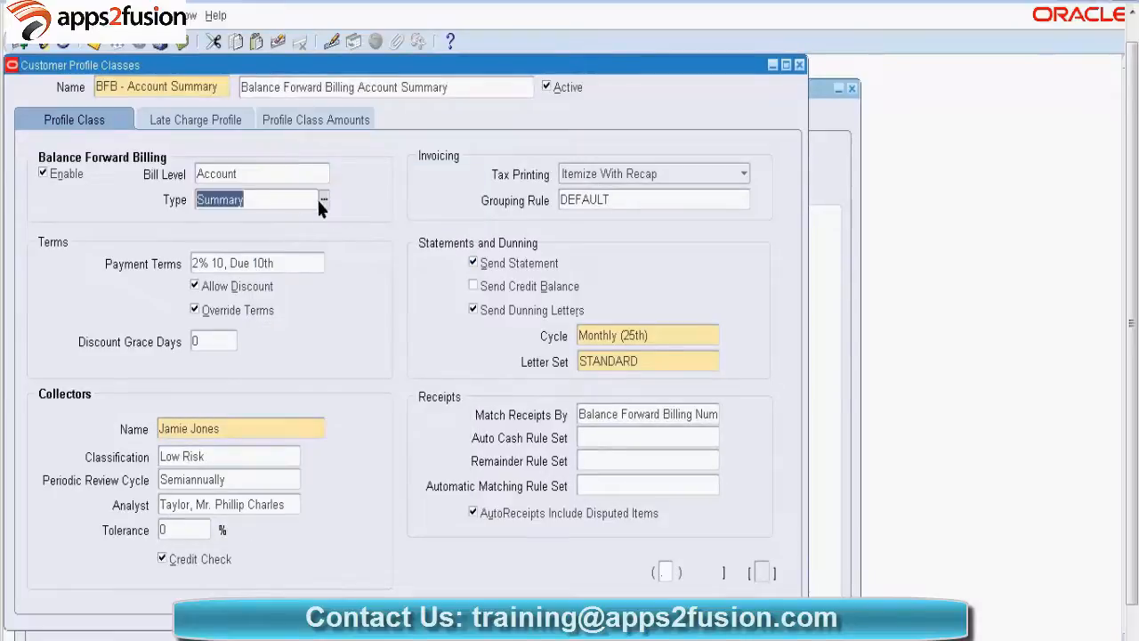
left_click(322, 201)
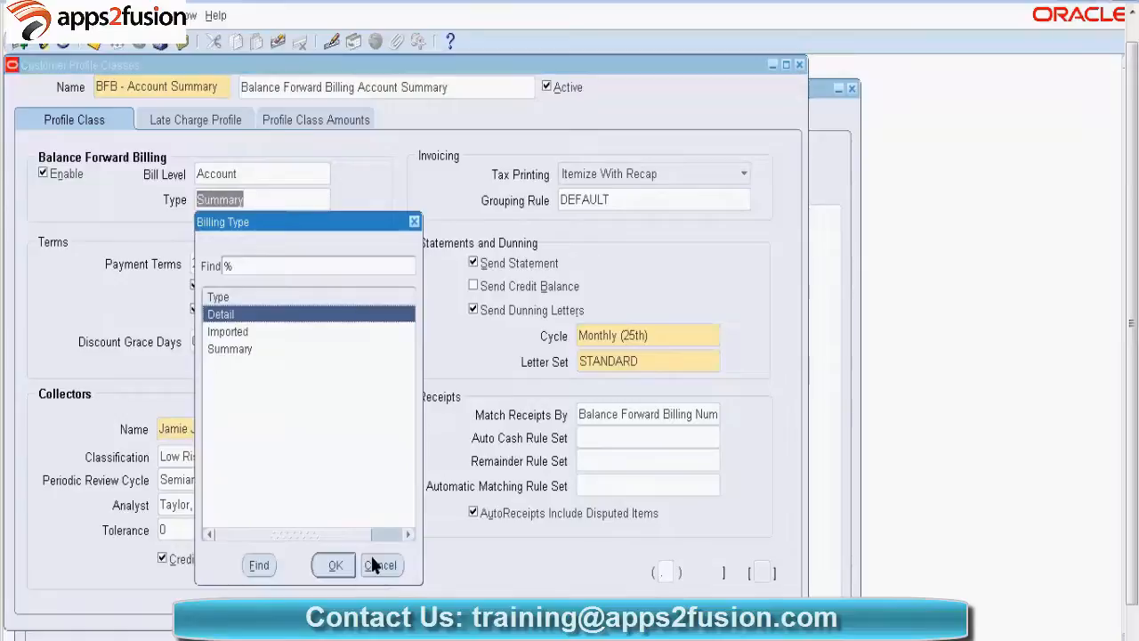
left_click(374, 564)
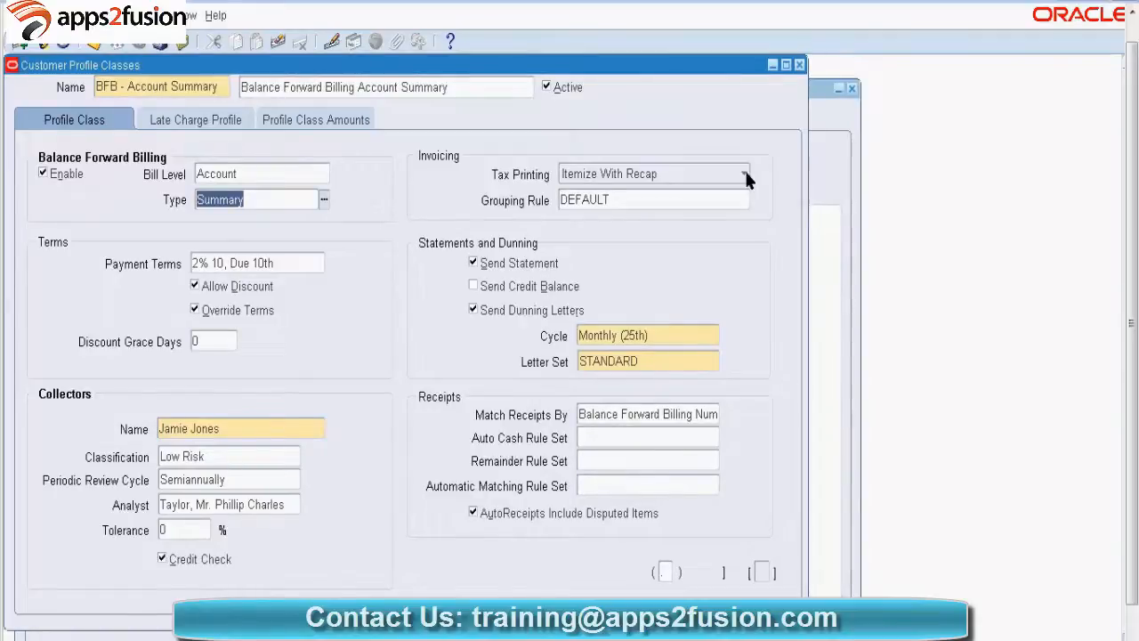
- Examine the Tax Printing options for invoicing and check the Grouping Rule, keeping the current selection
left_click(745, 176)
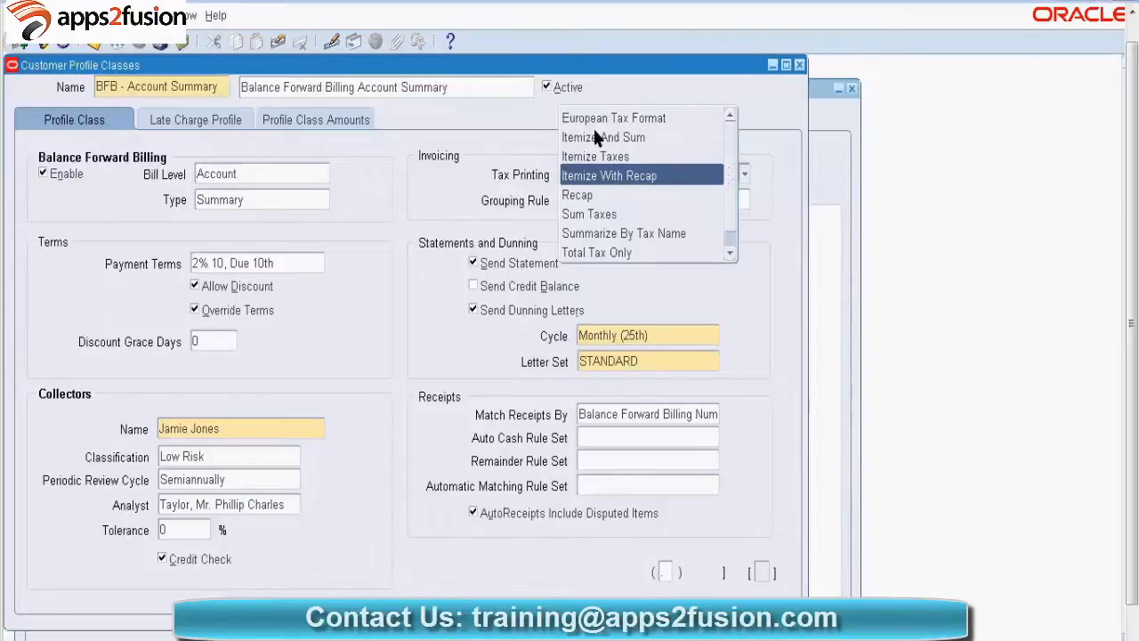
key("Up")
key("Up")
key("Up")
key("Up")
key("Up")
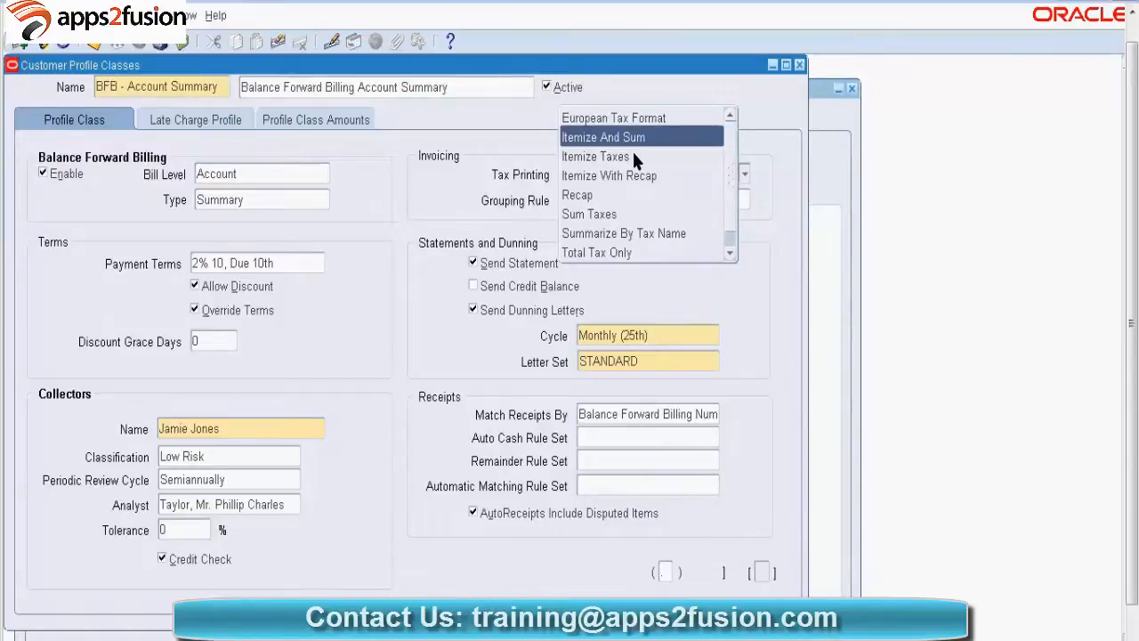
key("Down")
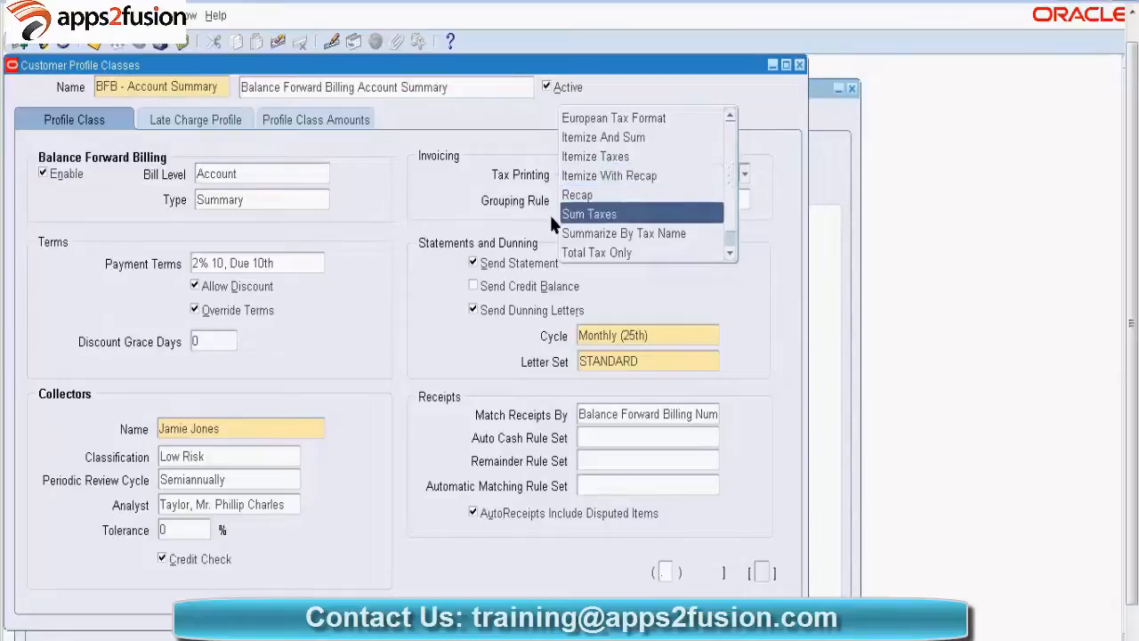
left_click(727, 277)
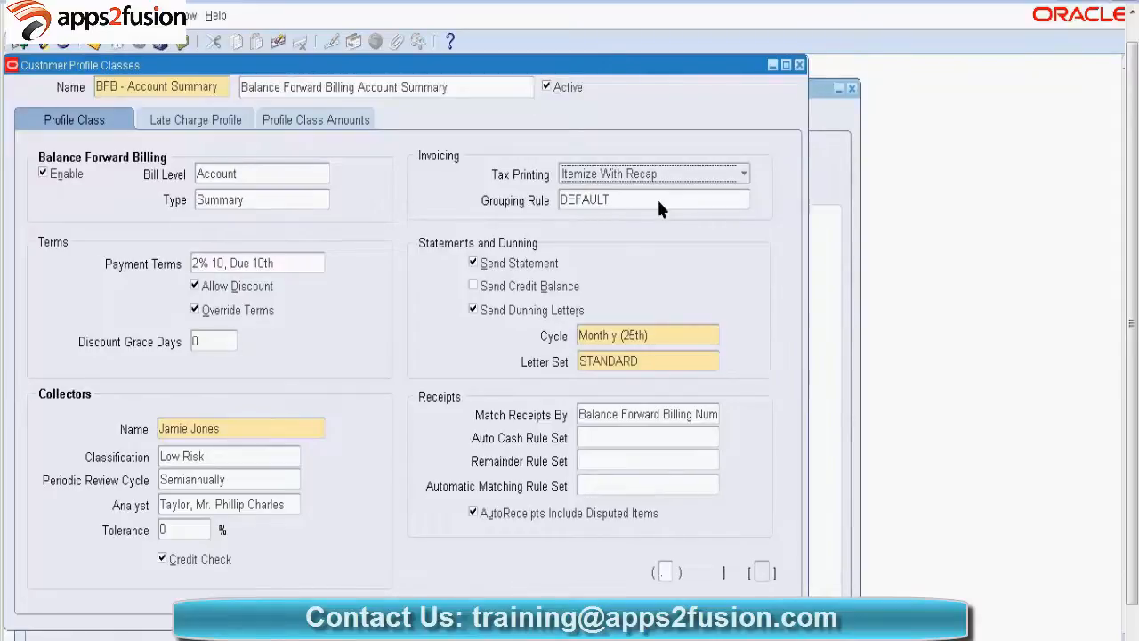
left_click(660, 202)
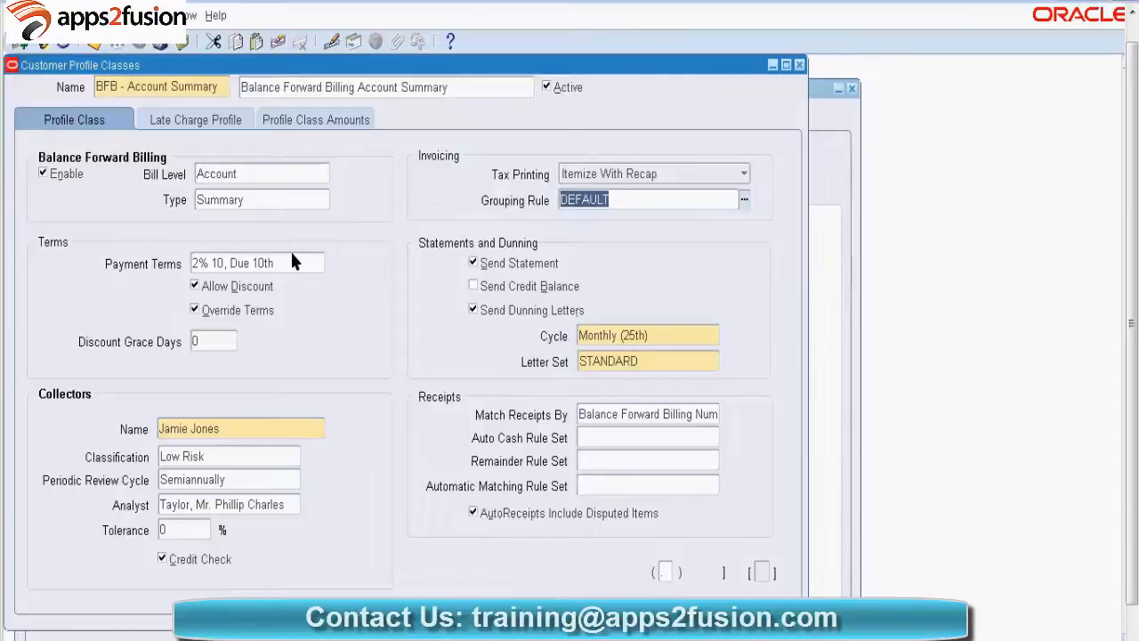
- Examine the full list of available Payment Terms and close it without choosing one
left_click(292, 260)
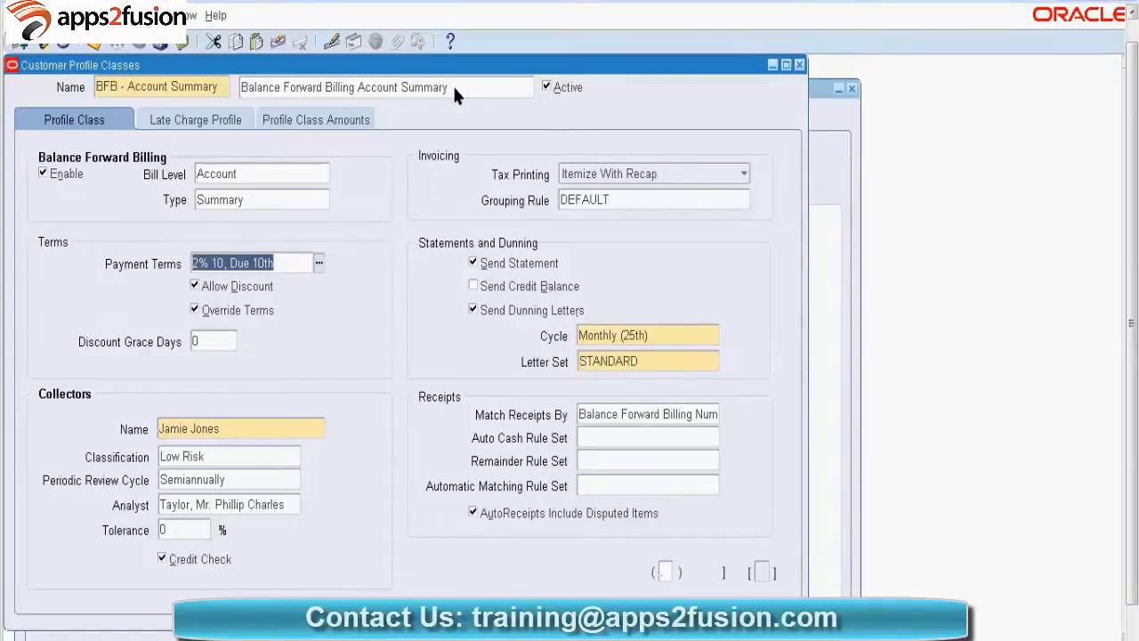
left_click(316, 264)
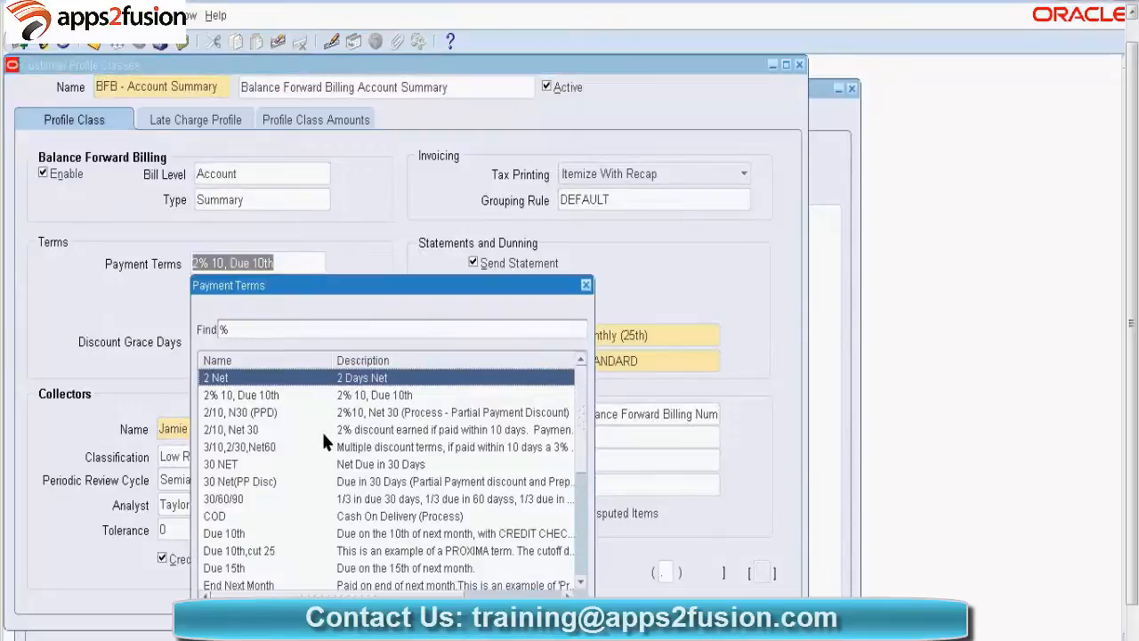
scroll(322, 436, "down", 1)
scroll(321, 430, "down", 3)
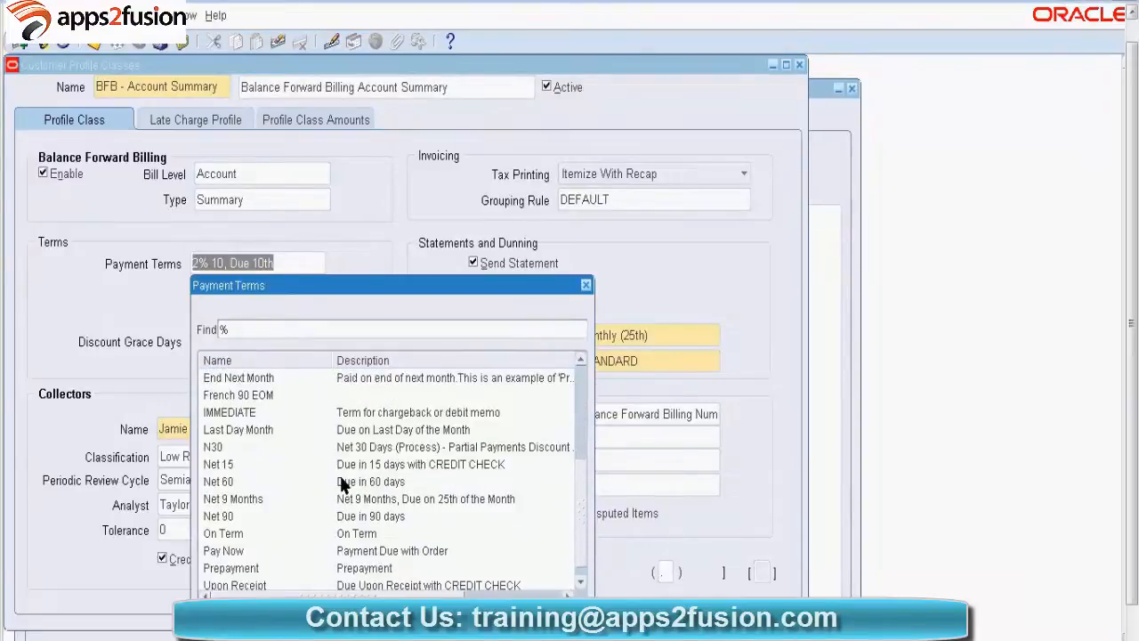
scroll(343, 483, "down", 1)
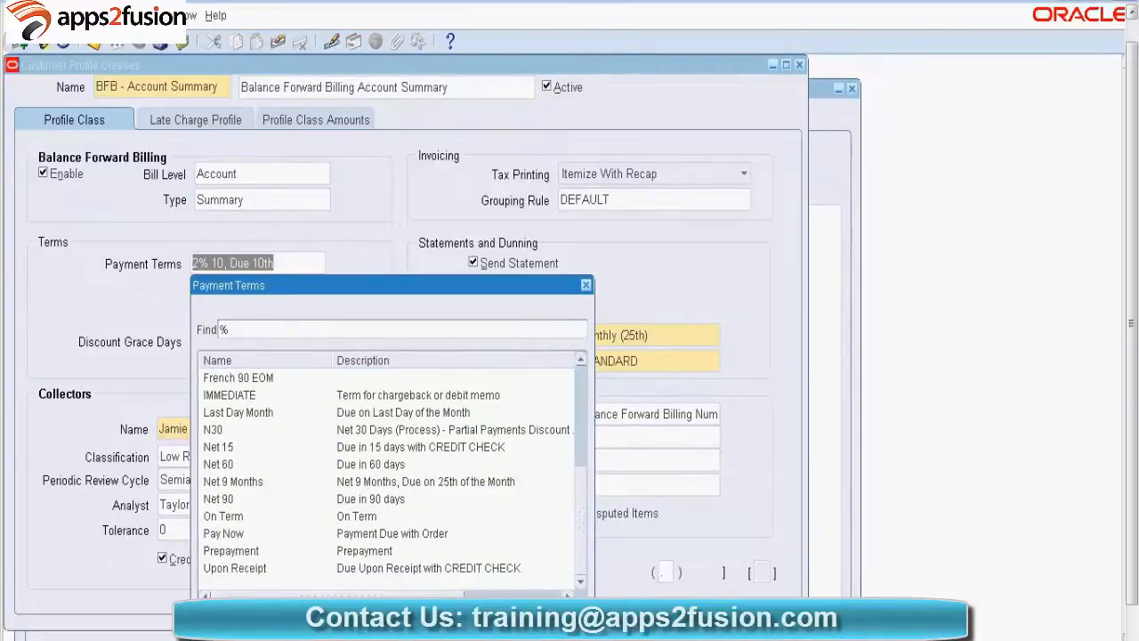
key("Escape")
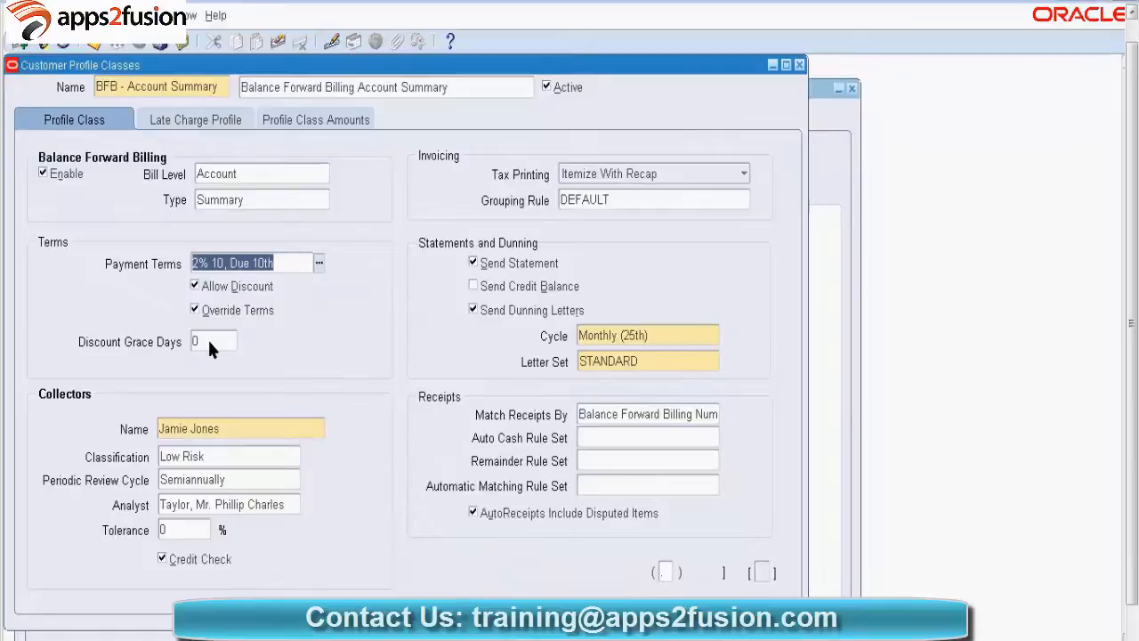